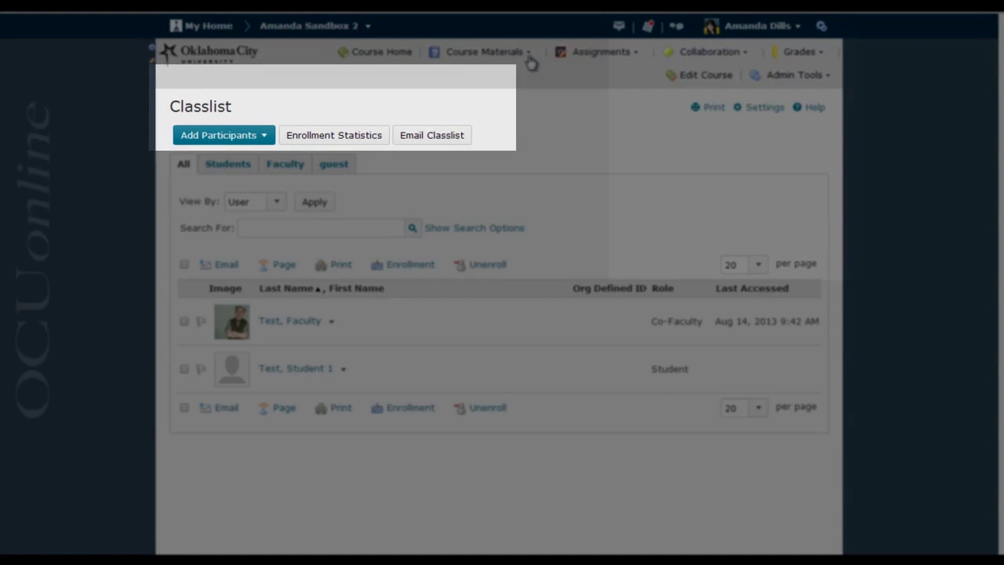
Open the course Classlist from the Collaboration tools.
click(709, 51)
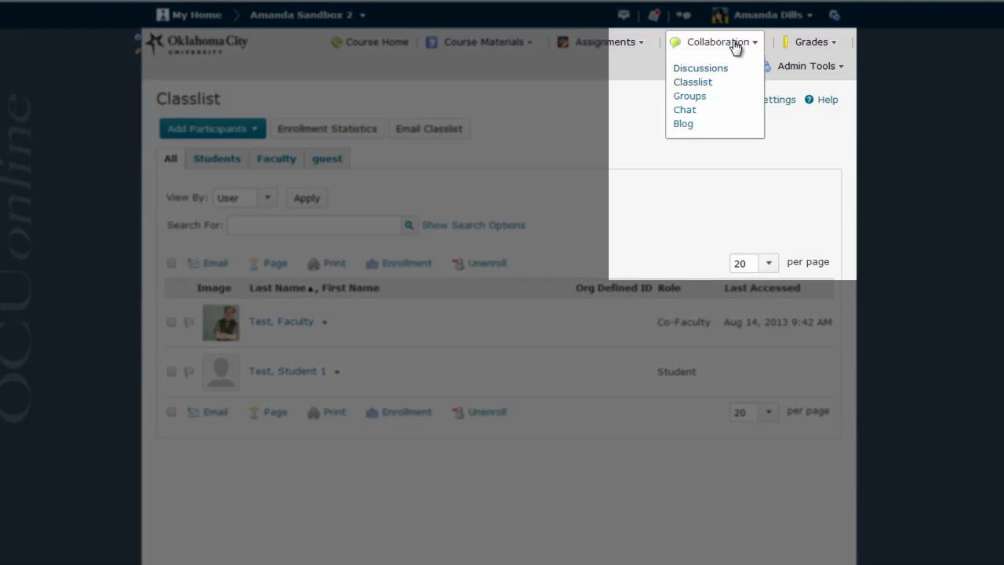
click(704, 88)
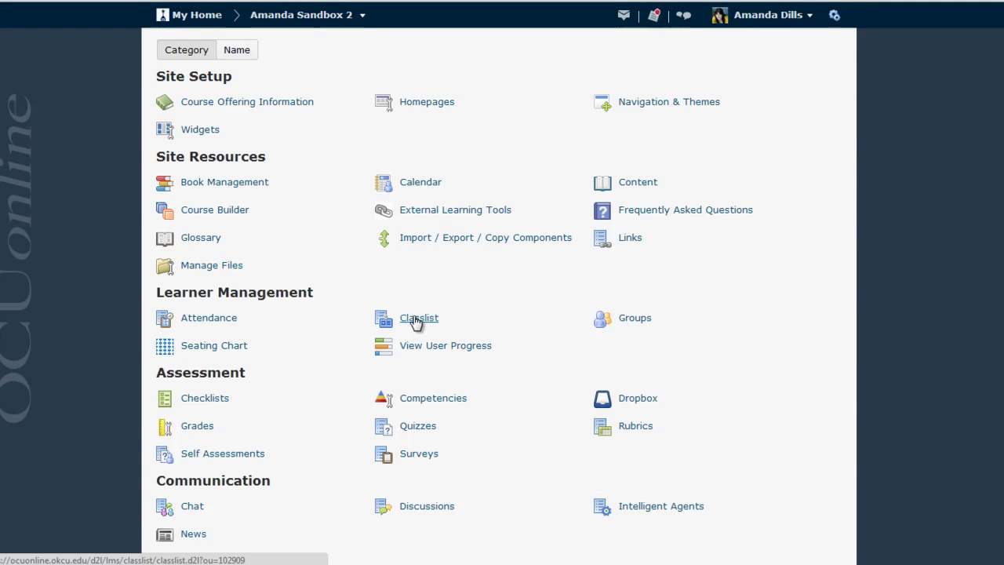
click(415, 320)
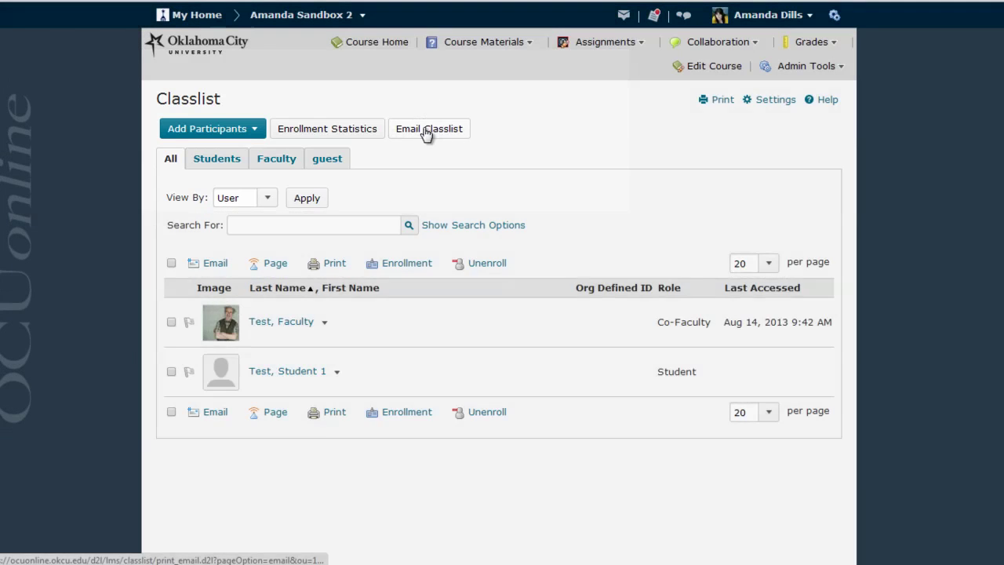
Start an email to the whole class with Email Classlist and Send Email.
click(426, 135)
scroll(520, 307, down, 3)
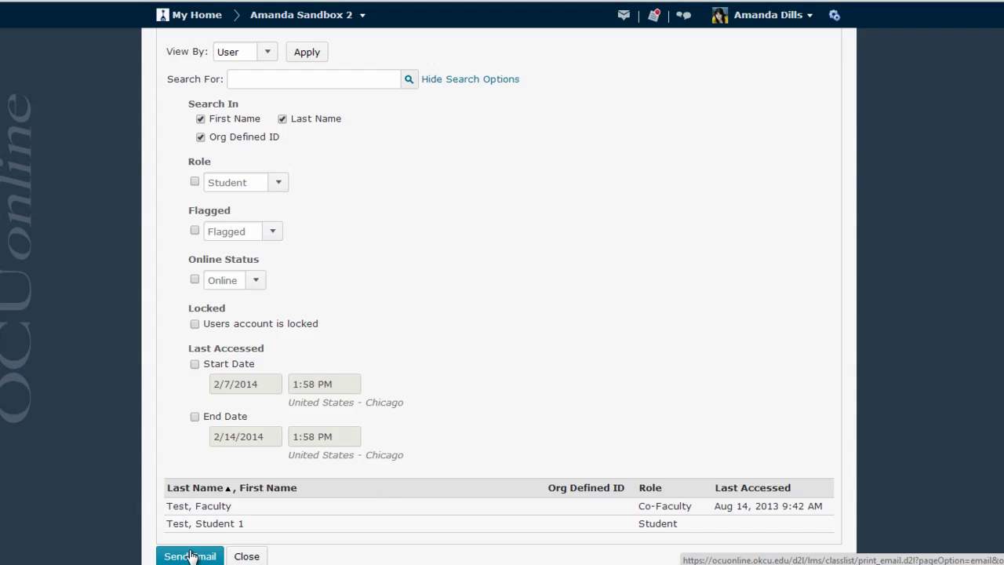
click(190, 556)
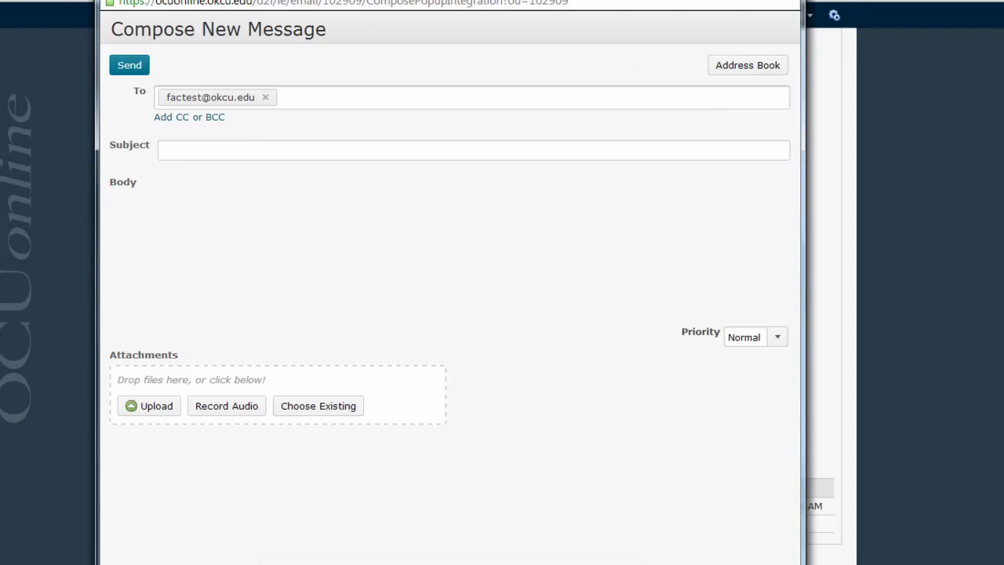
Add your own email address as a second recipient in the To field.
drag(431, 20, 423, 6)
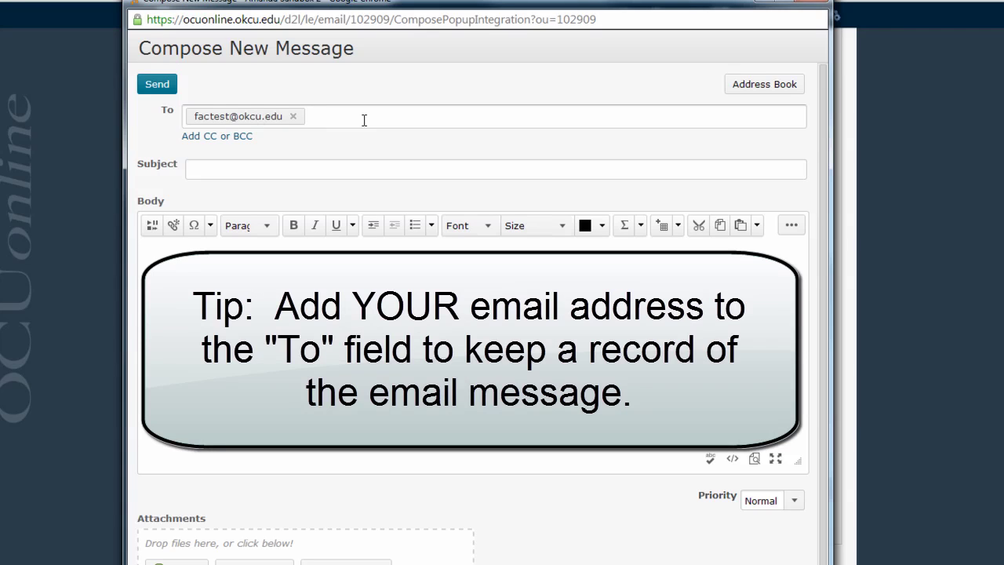
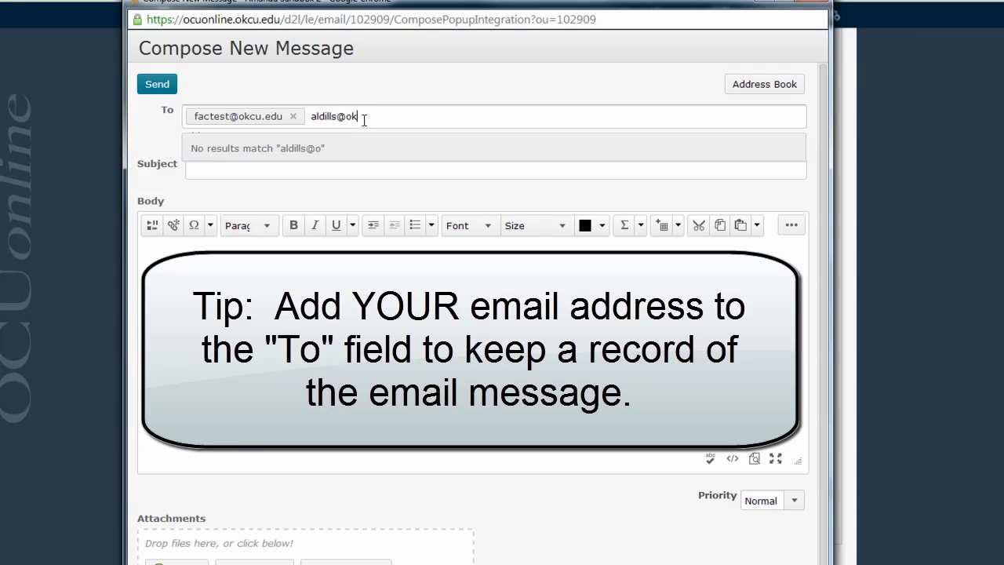
key(Return)
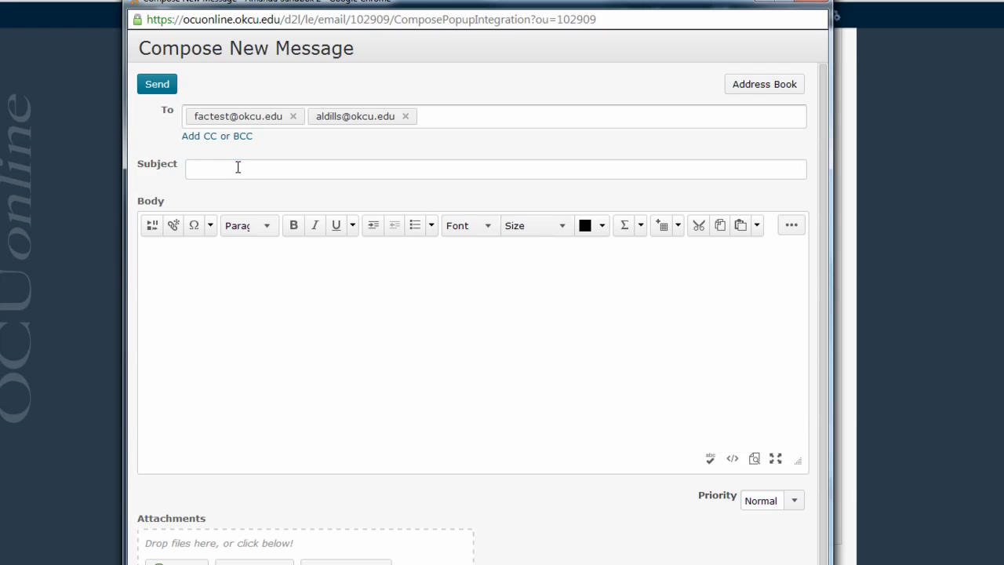
Give the email subject 'email subject' and body 'email', then send it.
click(238, 167)
text(email subject)
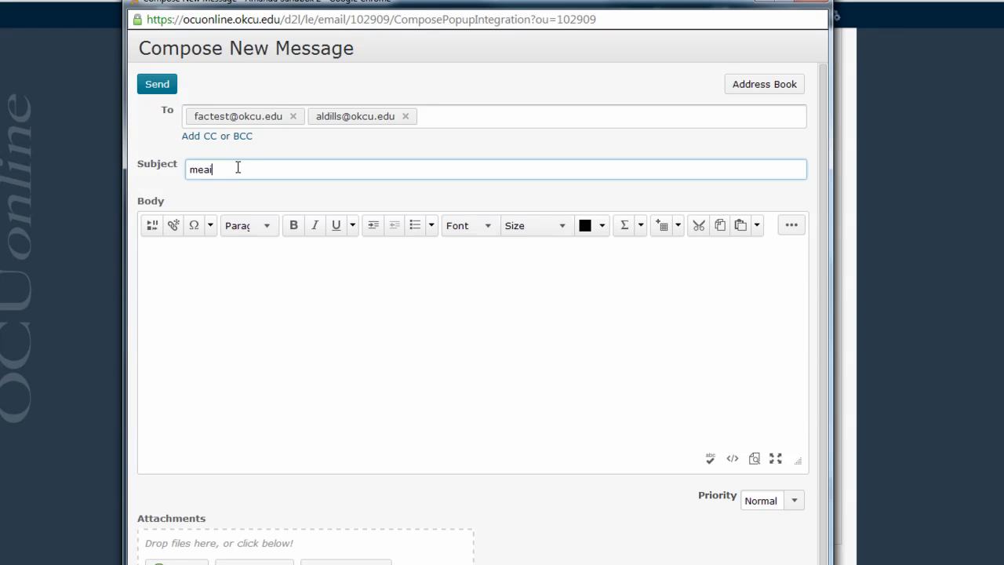
click(232, 304)
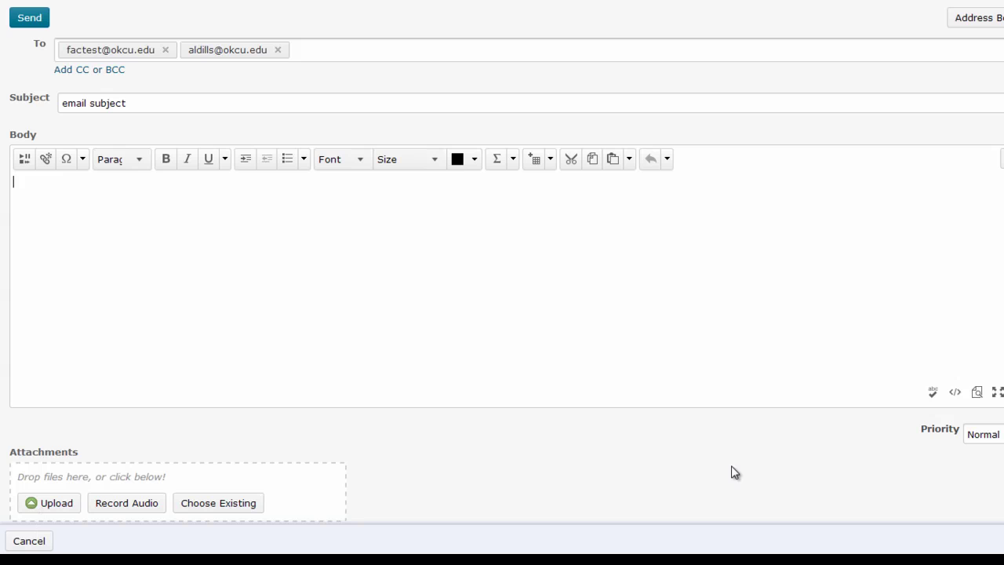
text(email)
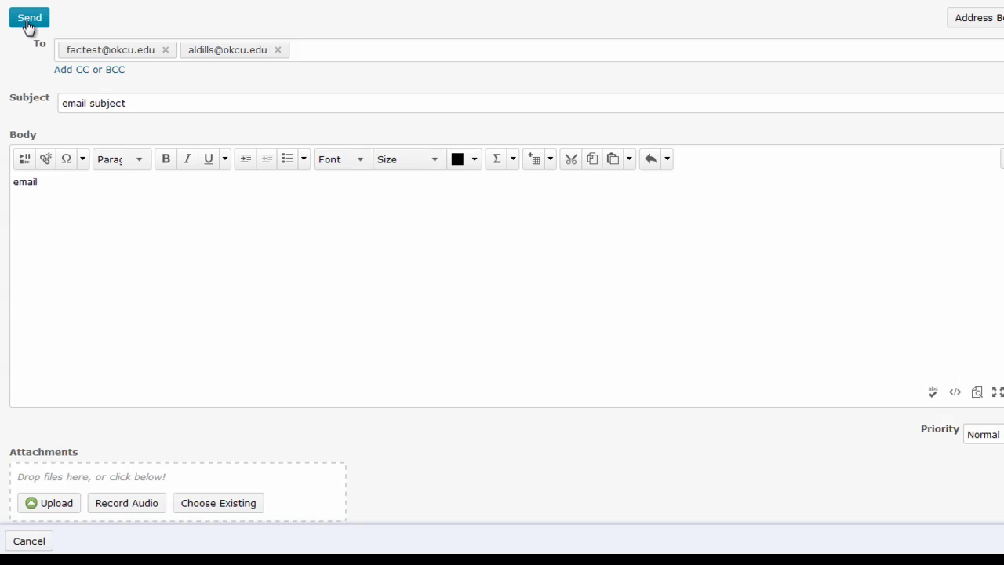
click(27, 24)
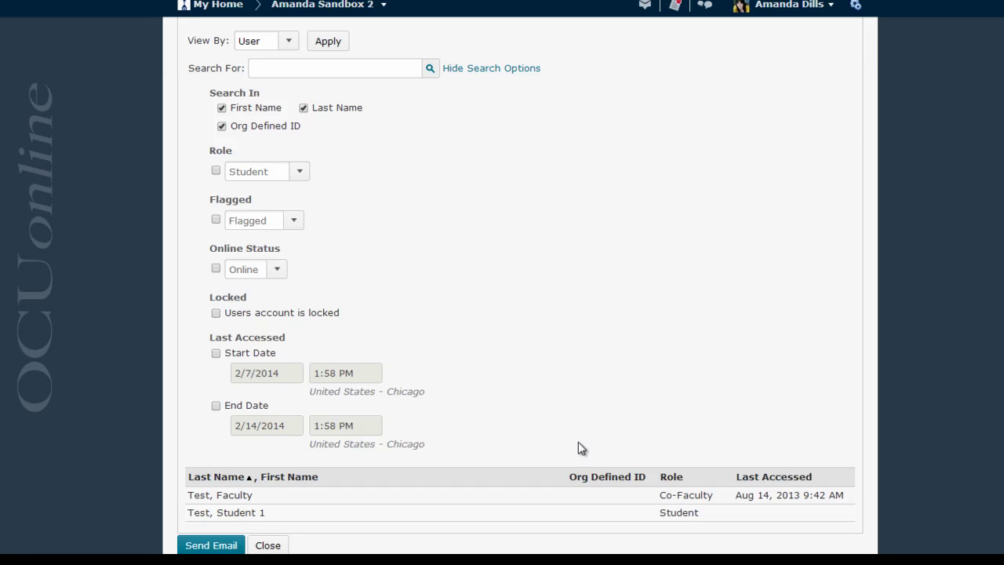
Return to the Classlist and start an email to the ticked faculty test account.
click(268, 545)
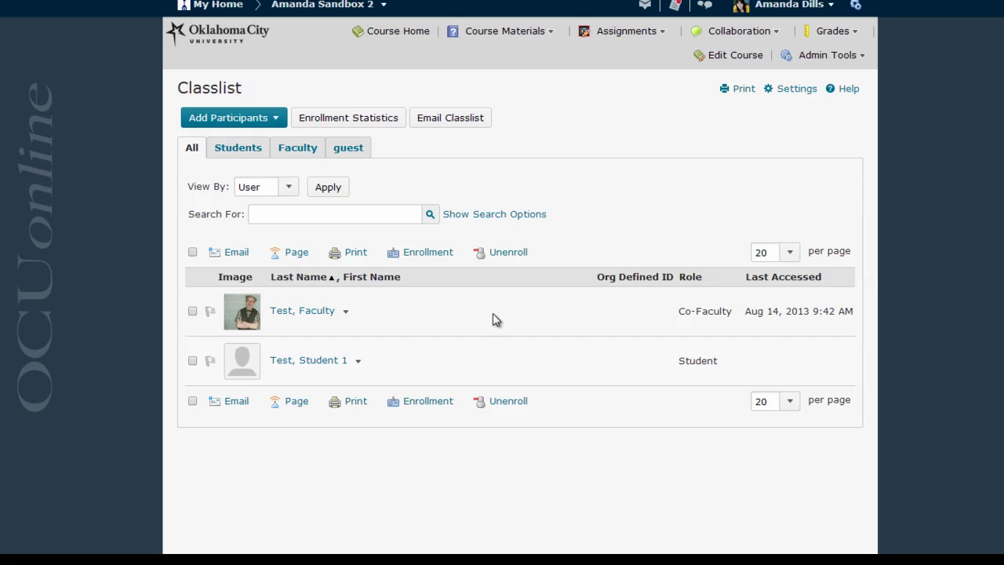
click(193, 310)
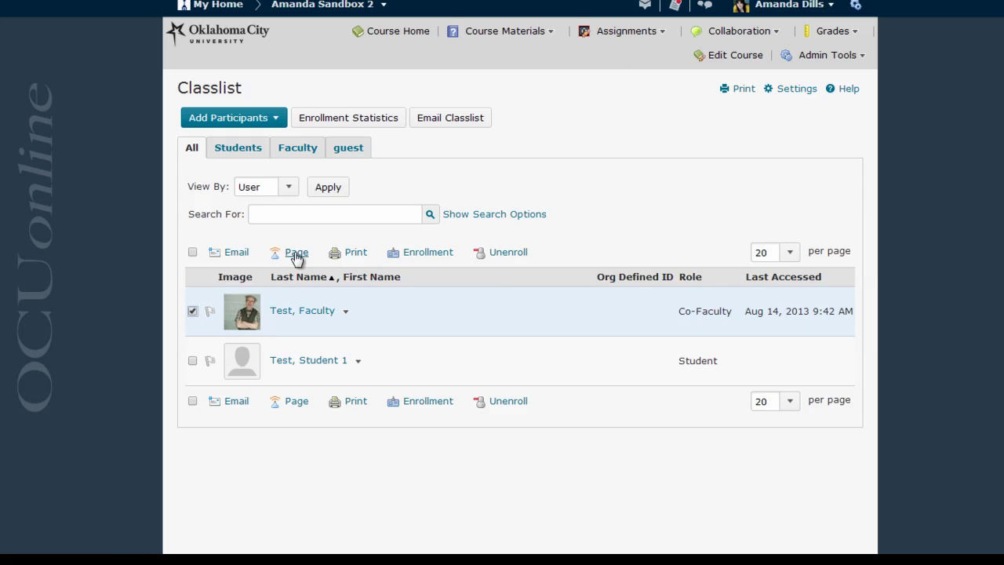
click(236, 253)
Untick the faculty test account, then view and dismiss its name's action menu.
click(192, 311)
click(346, 311)
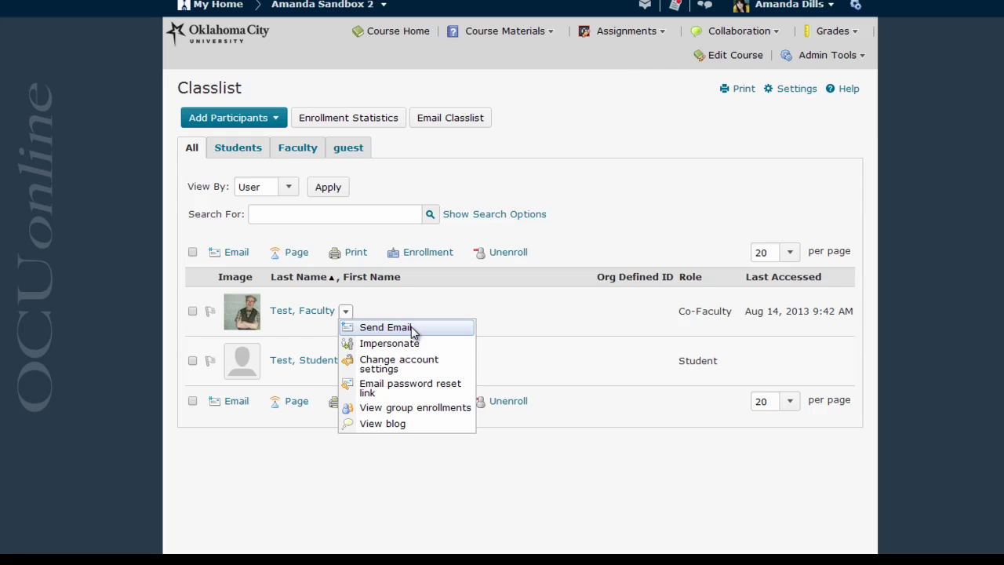
click(510, 329)
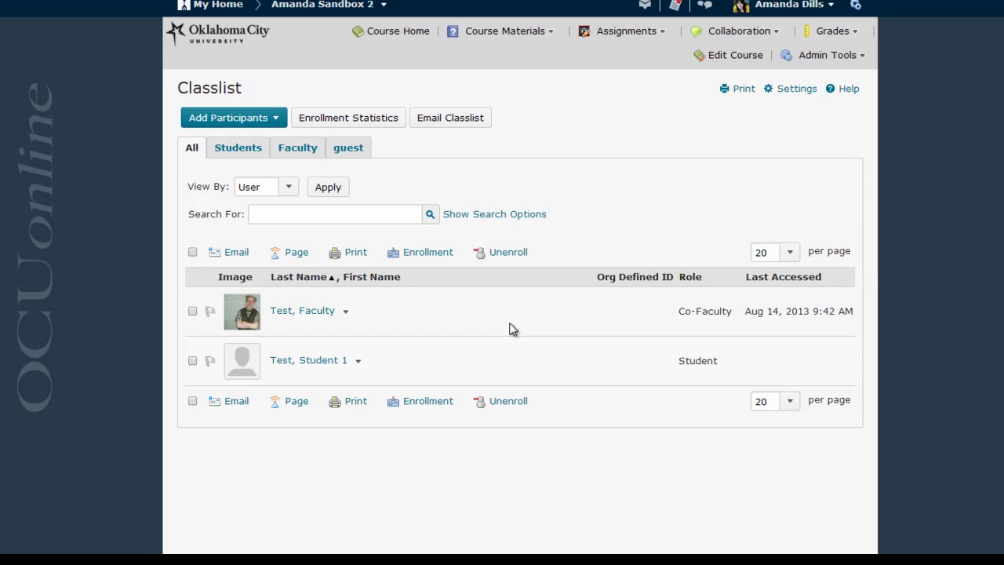
Open the favorite joke sample topic in the course Discussions.
click(732, 33)
click(713, 70)
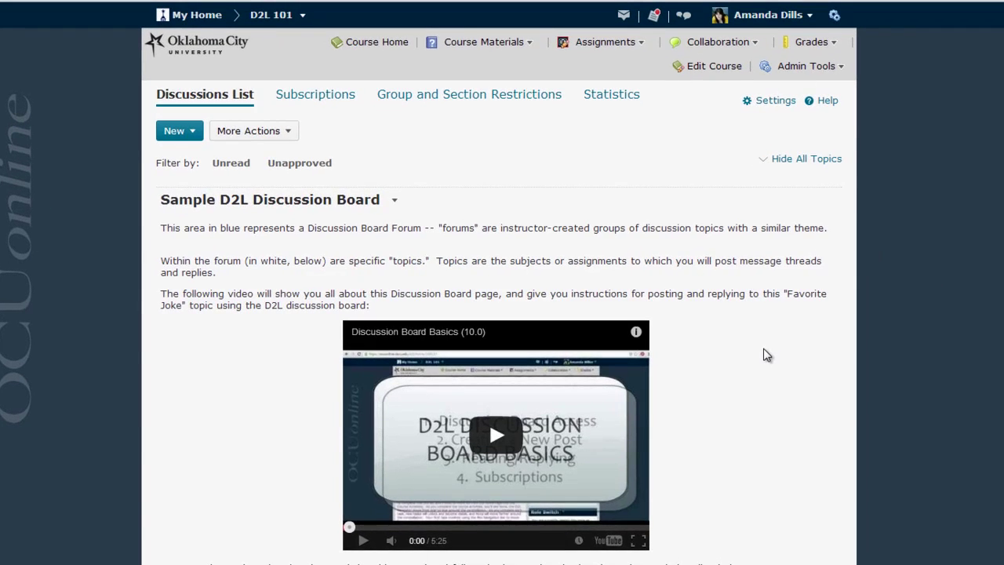
scroll(765, 345, down, 5)
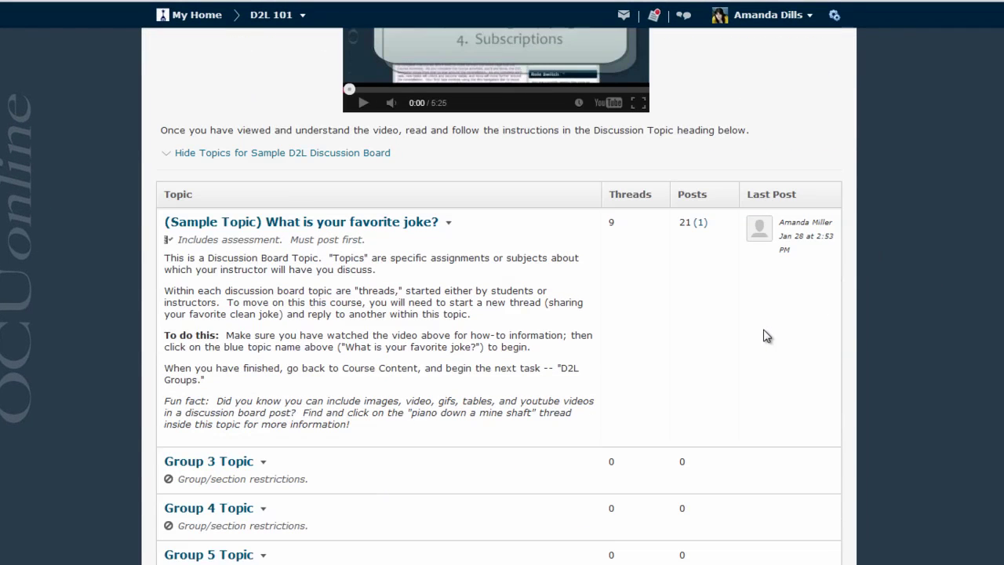
click(235, 223)
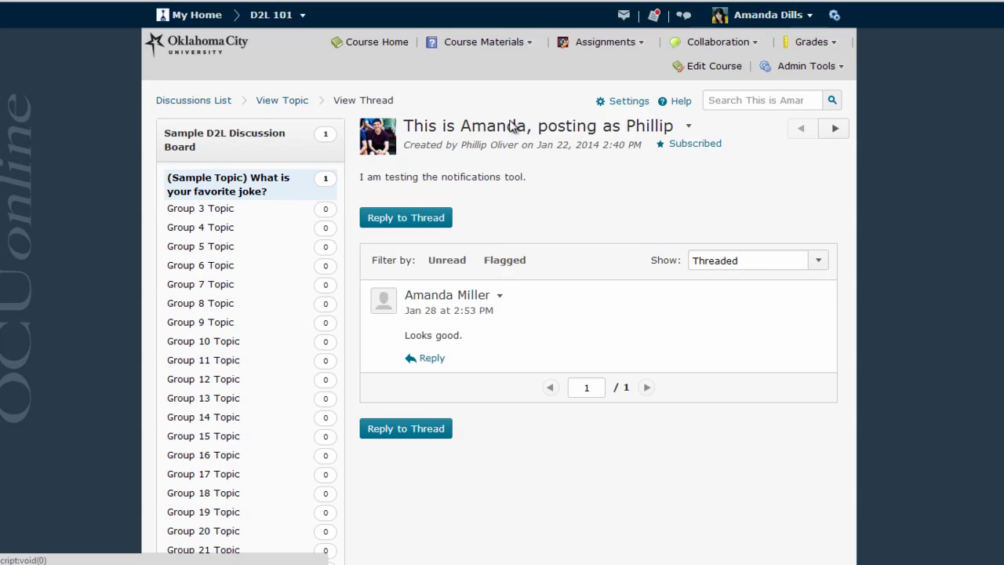
Start an email to the replying student from their profile card, then close it unsent.
click(386, 139)
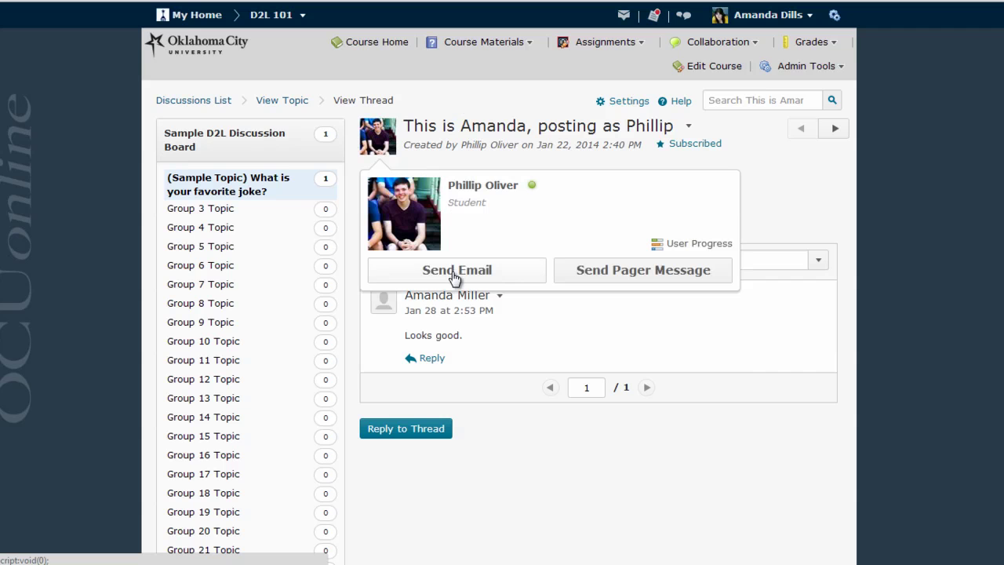
click(389, 303)
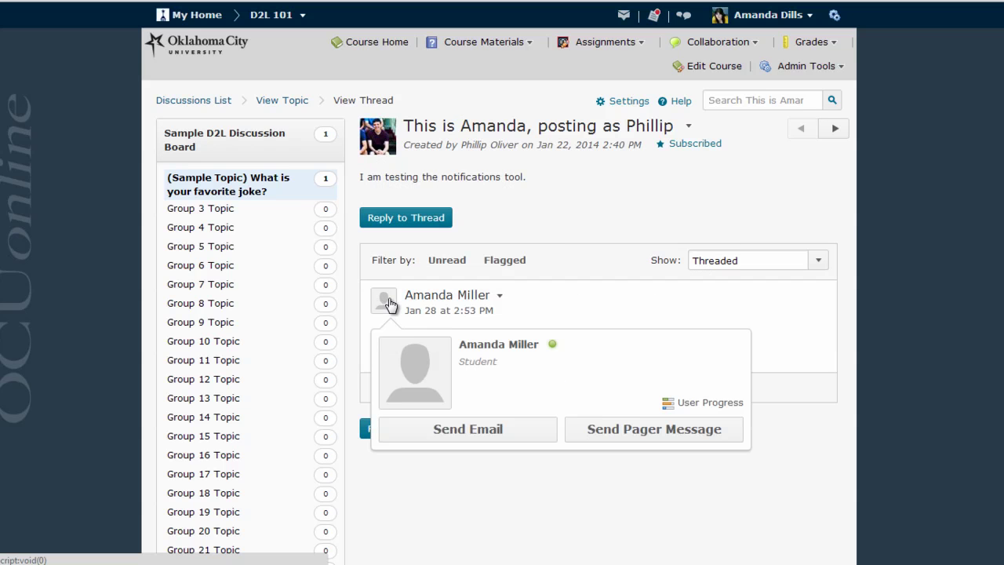
click(459, 435)
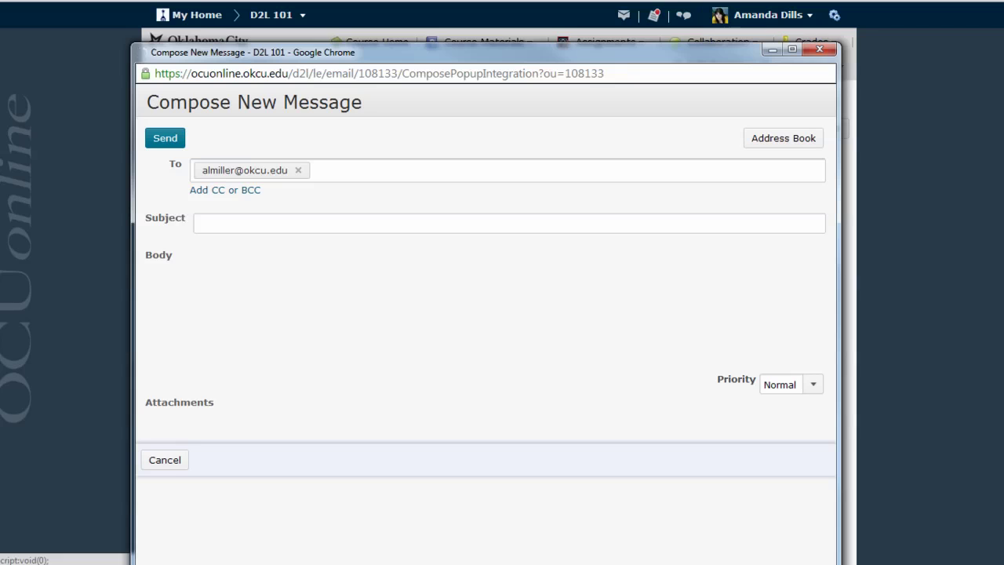
click(829, 53)
Start an email to the second student from the course Grades page.
click(781, 69)
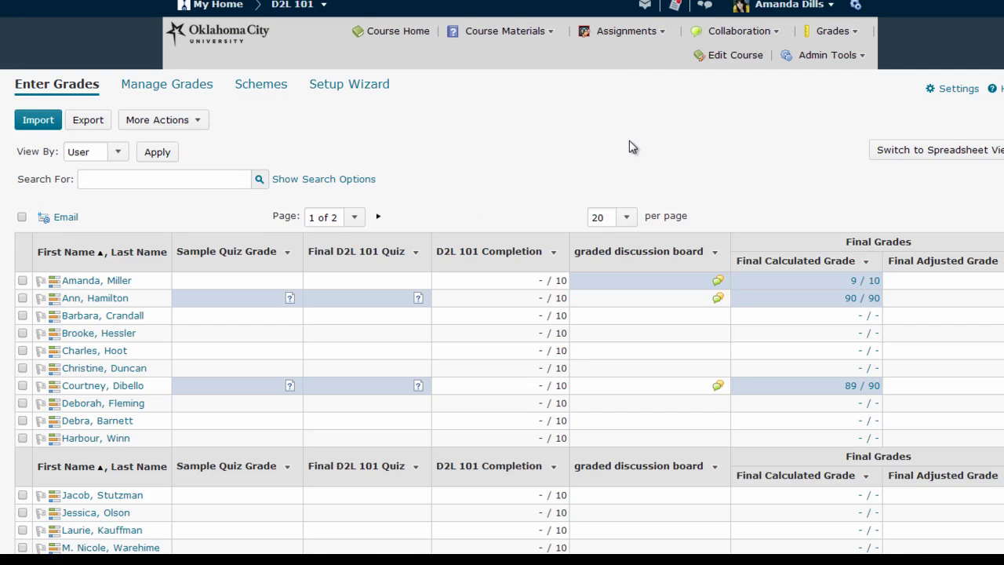
click(22, 299)
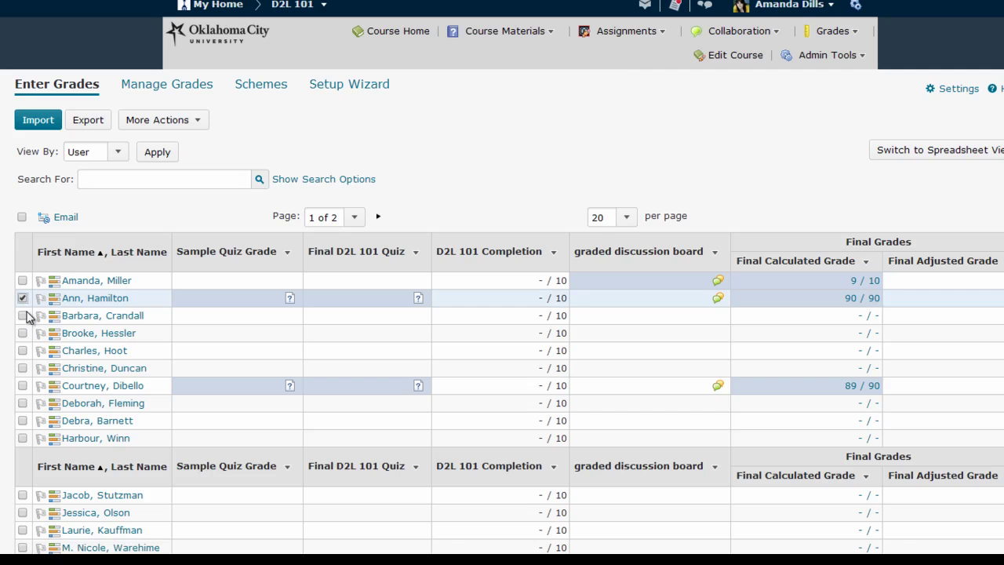
click(64, 220)
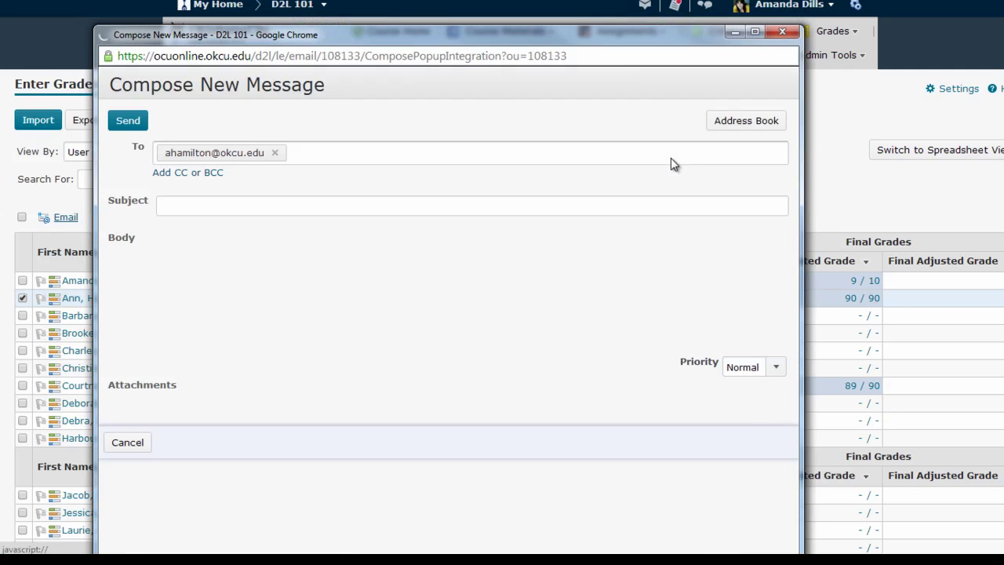
Close the unsent message and go to the course Classlist.
click(783, 31)
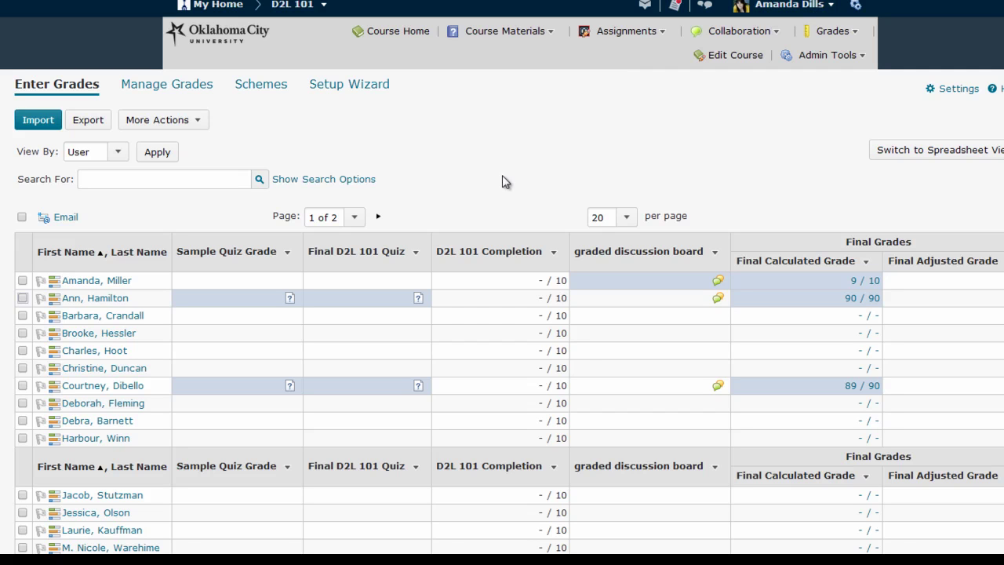
click(724, 32)
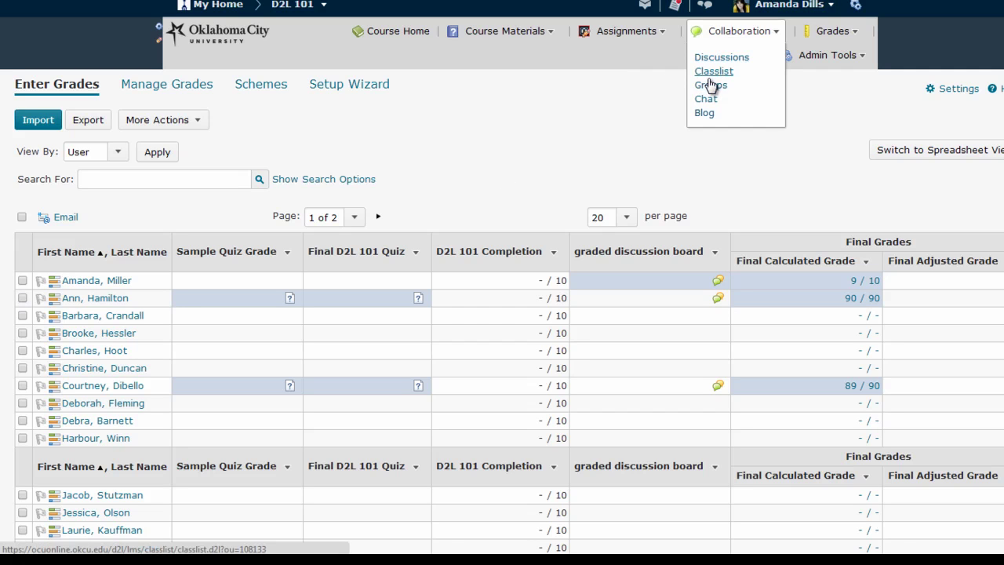
click(709, 72)
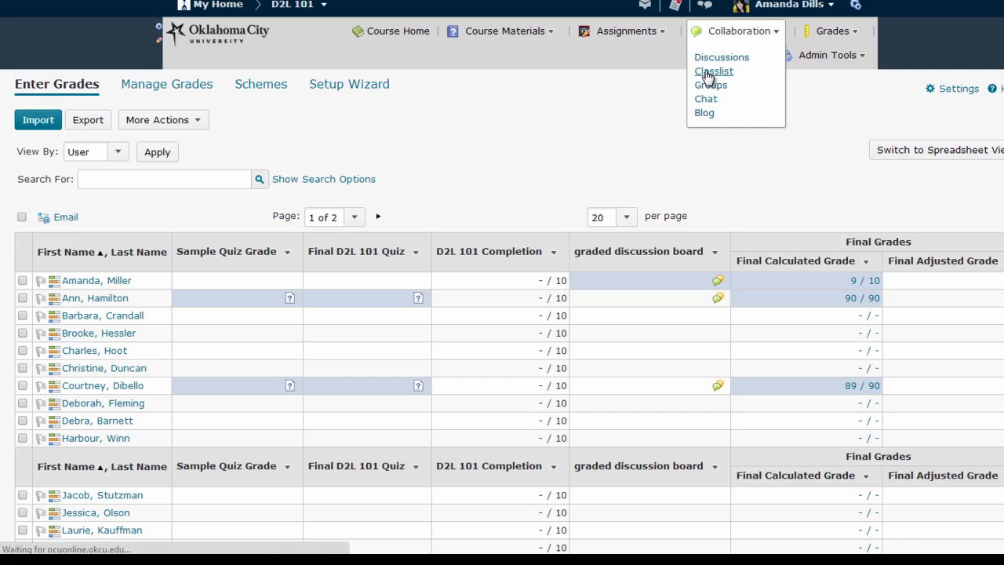